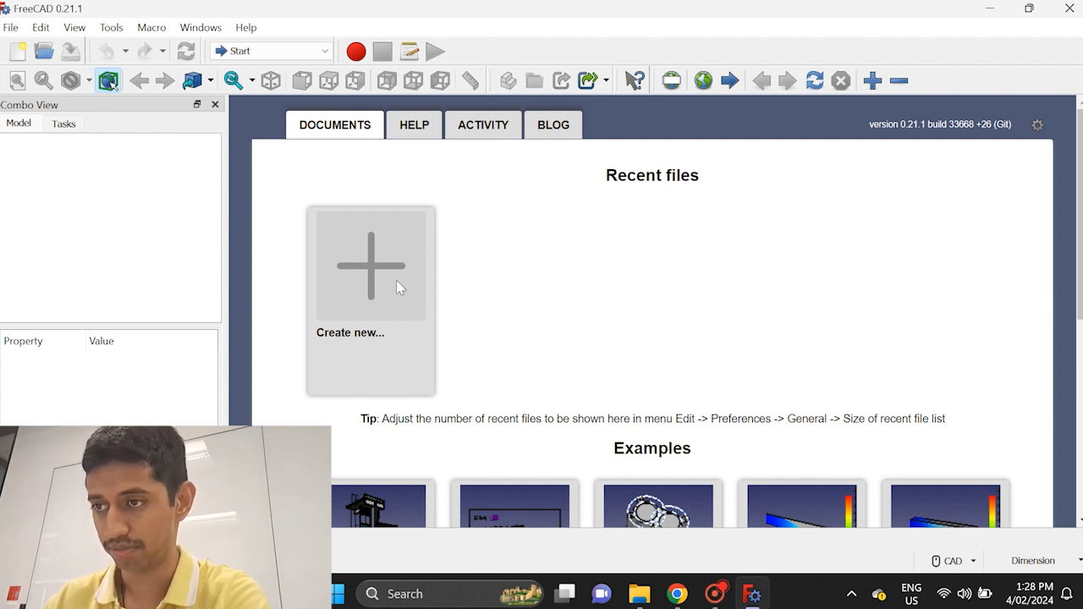
Create a new empty document and switch to the Part Design workbench
left_click(353, 265)
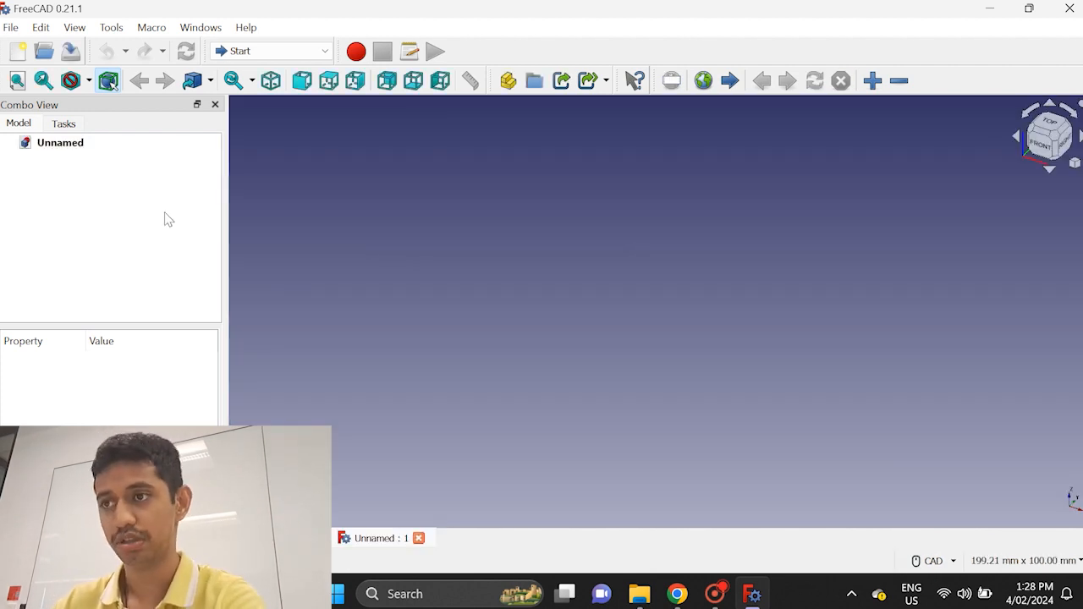
left_click(272, 51)
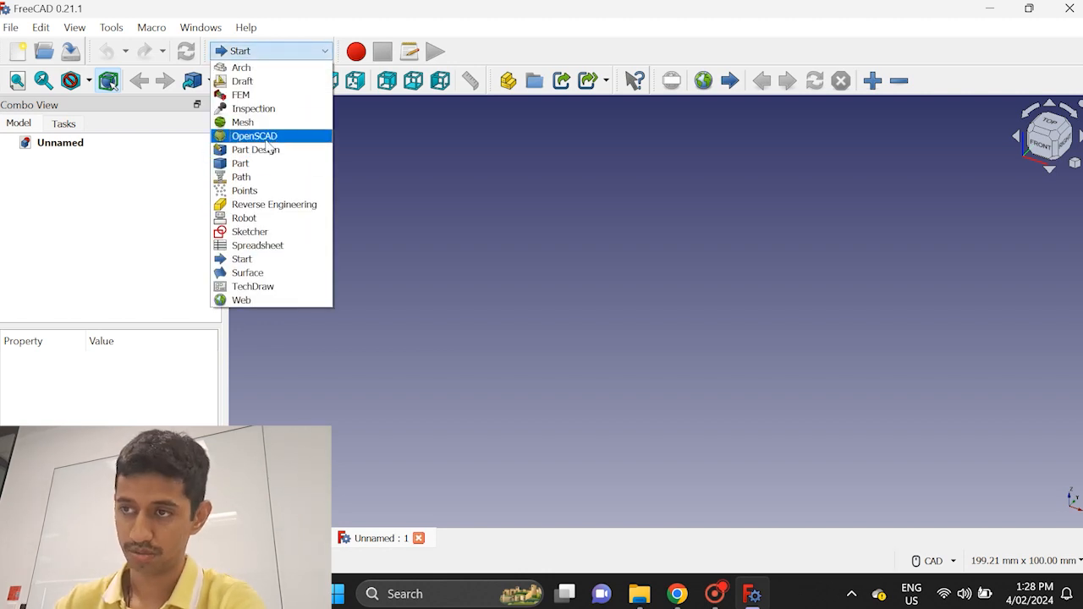
left_click(261, 149)
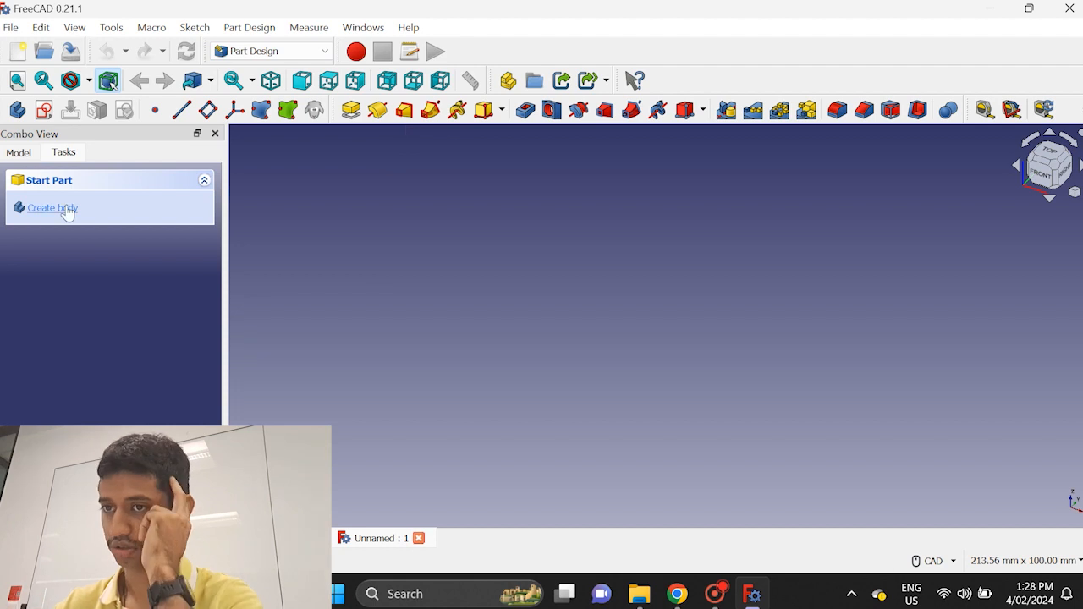
Create a body and start a new sketch on its XY-plane
left_click(65, 210)
left_click(65, 211)
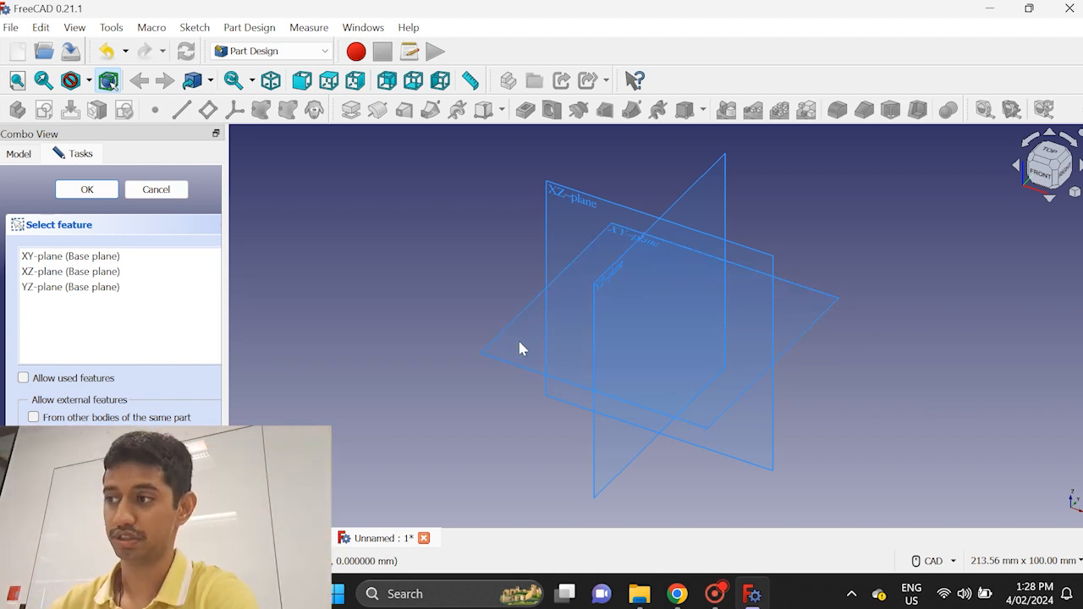
left_click(1053, 157)
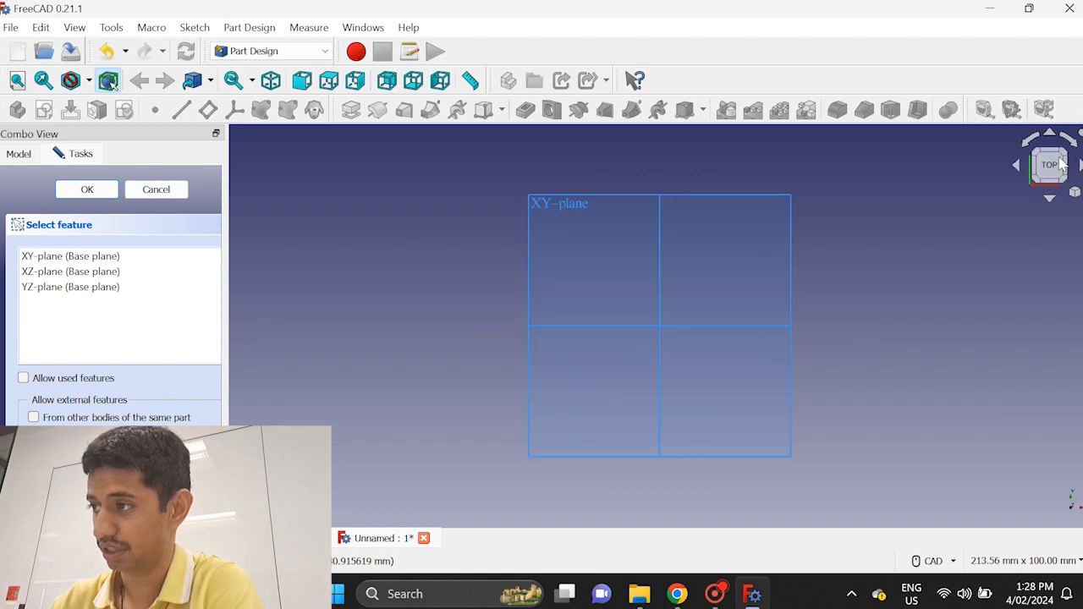
left_click(1059, 156)
left_click(1064, 154)
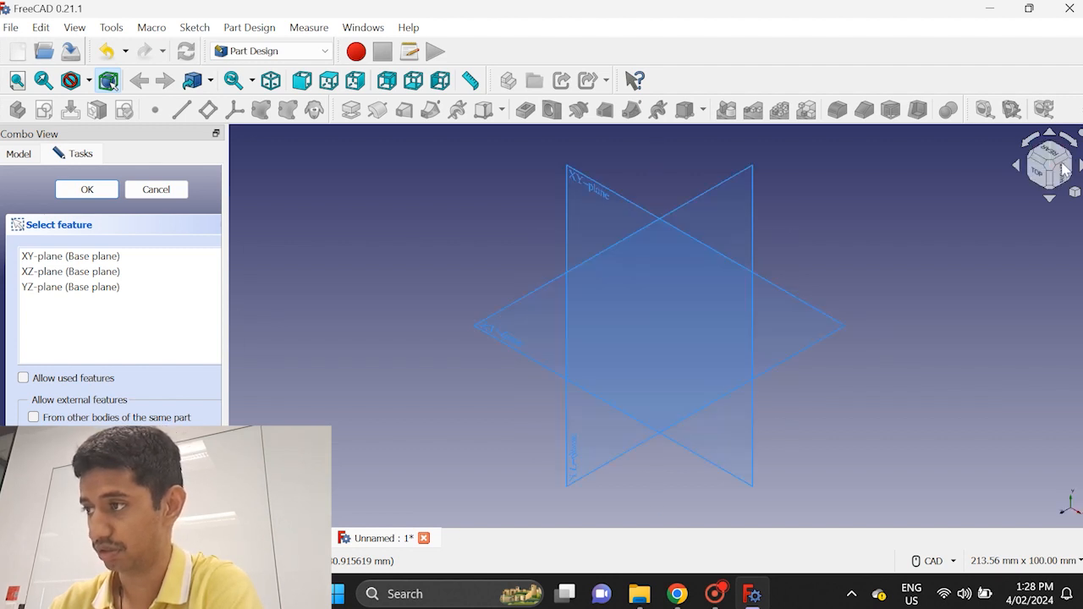
left_click(568, 218)
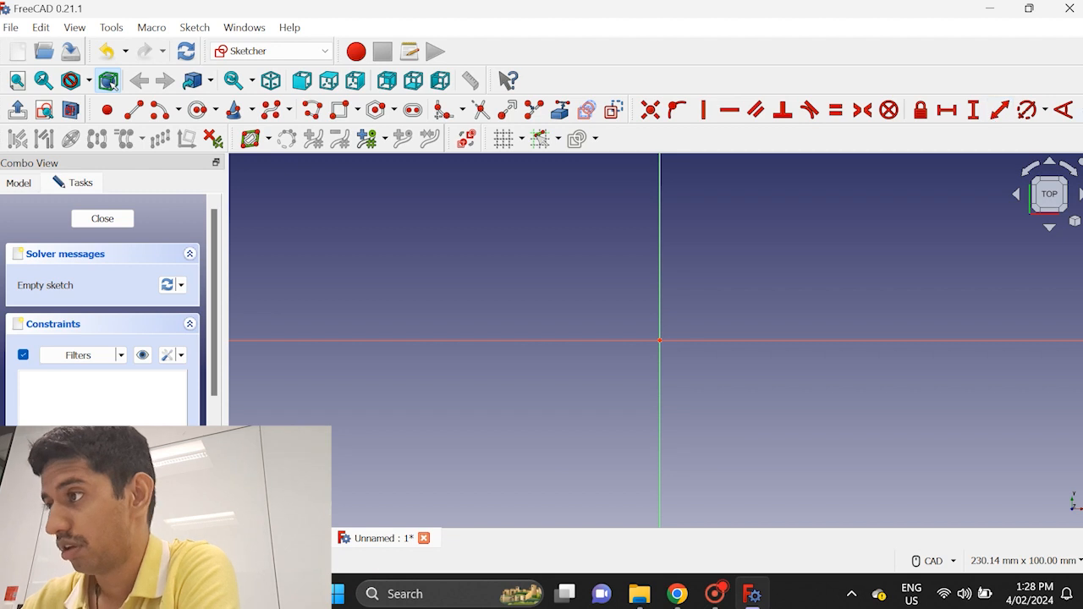
Sketch a rectangle about 95 mm wide and 59 mm high around the origin
left_click(1076, 117)
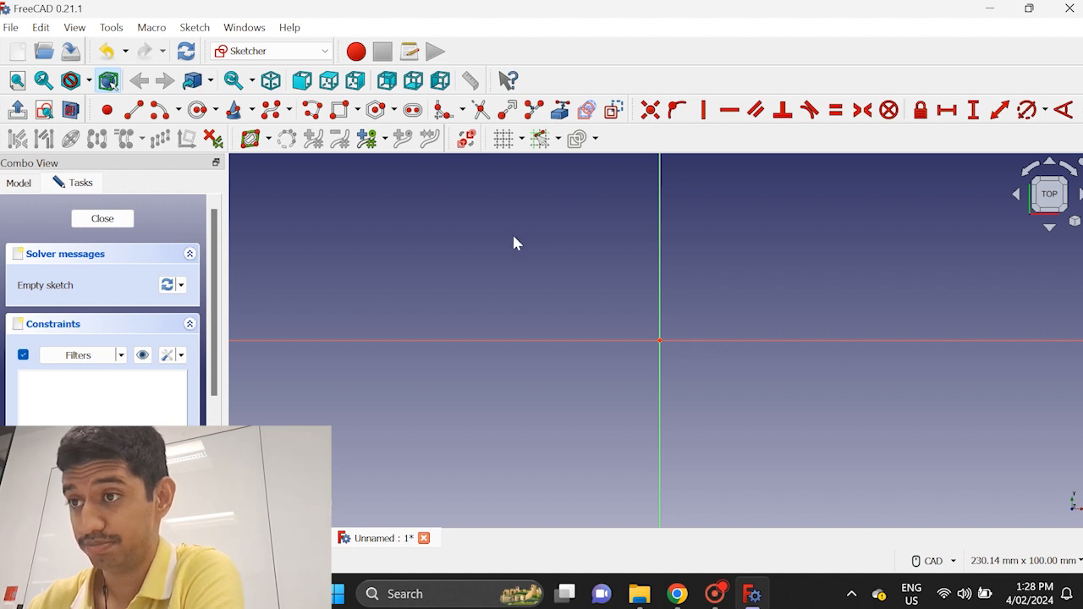
left_click(341, 118)
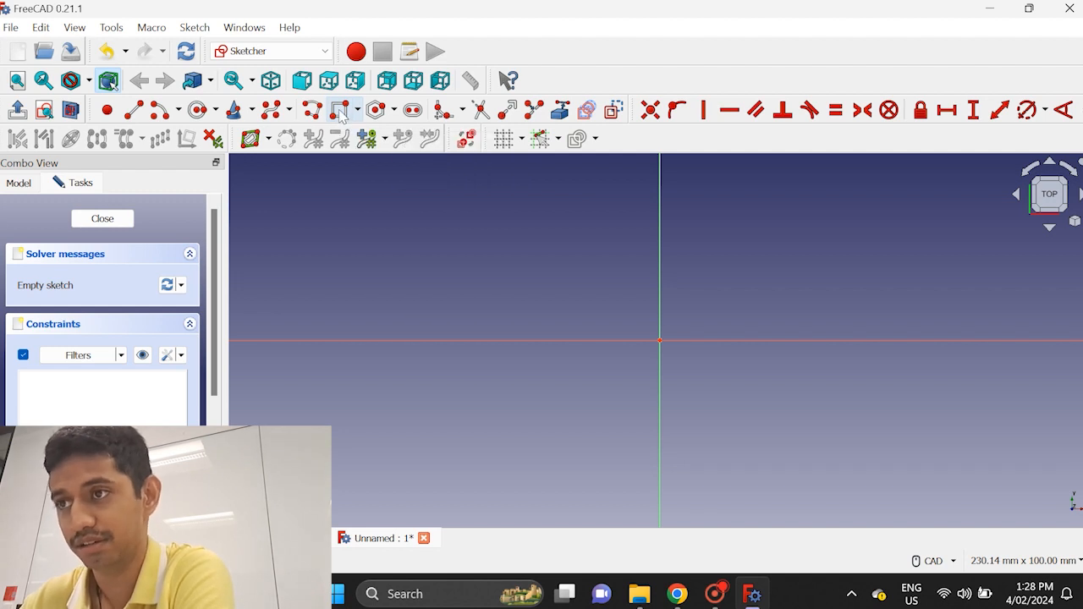
left_click(482, 232)
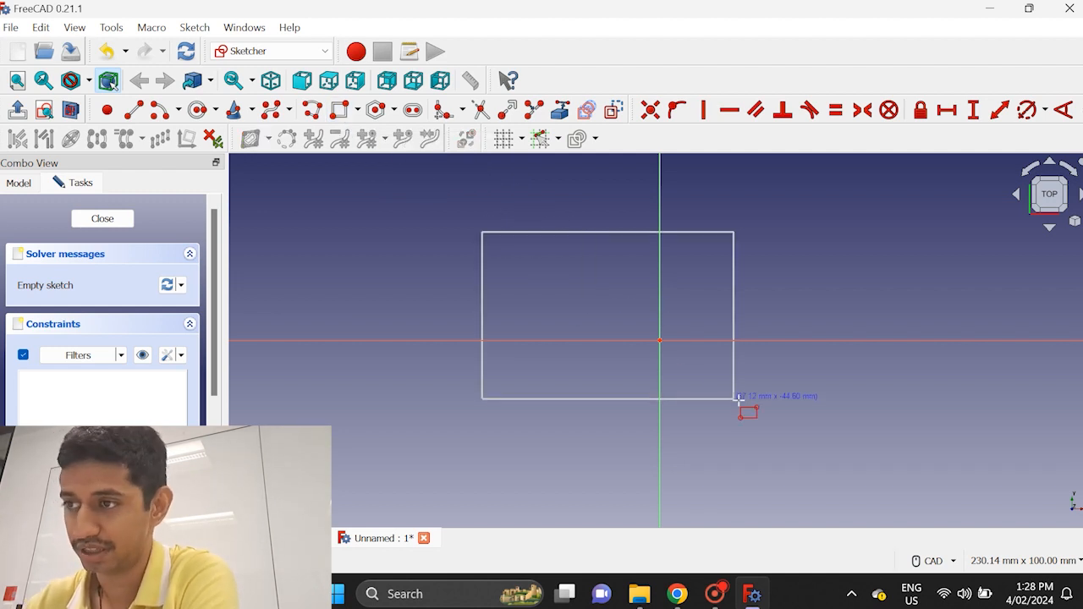
left_click(840, 451)
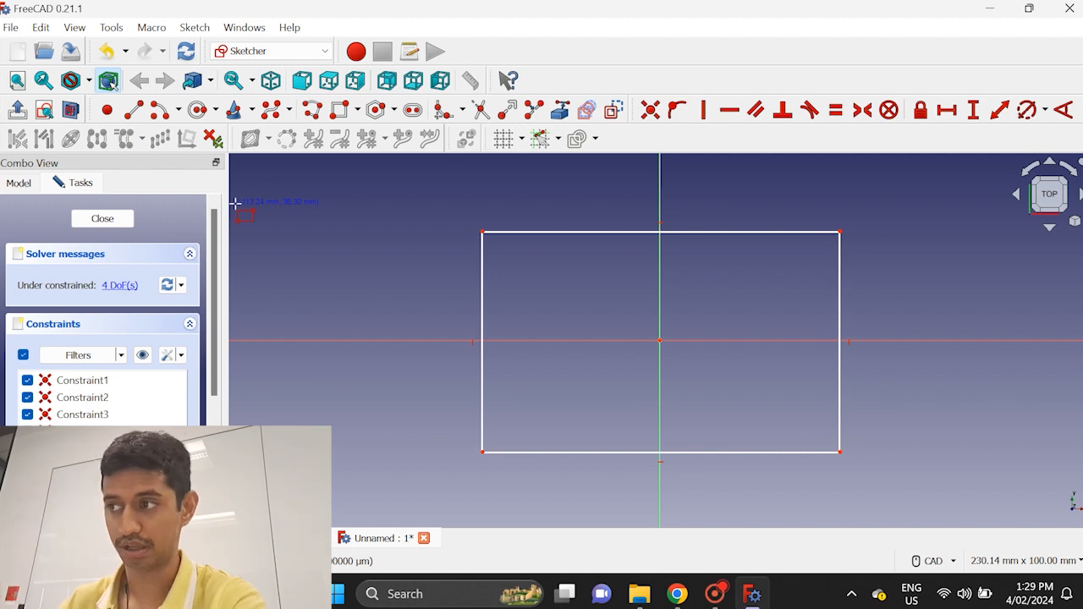
Constrain the horizontal distance between the rectangle's two upper corners to 15 + 15 + 68 mm
left_click(947, 114)
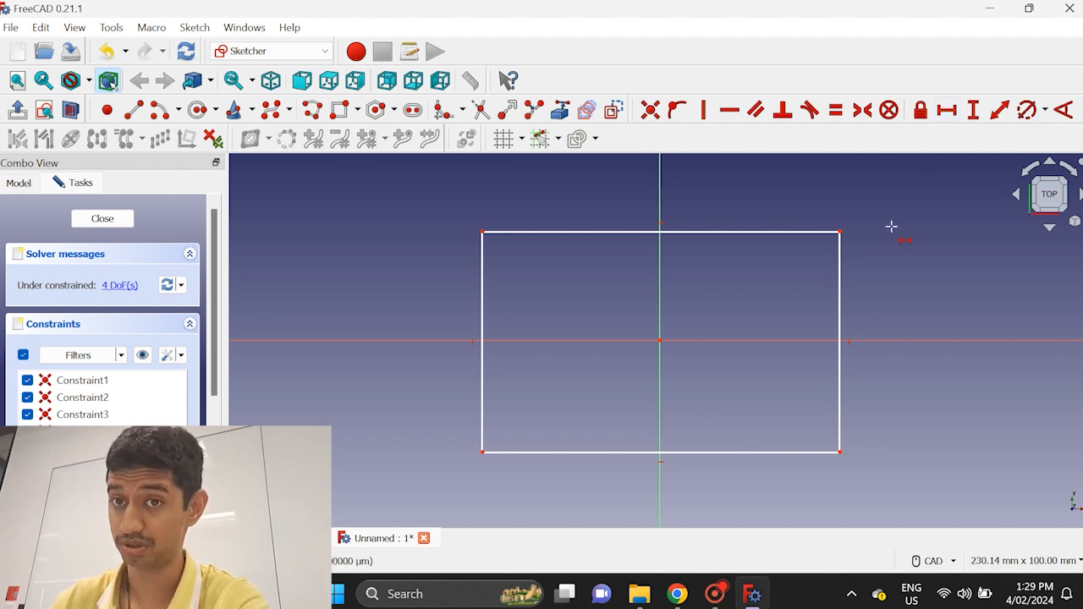
left_click(838, 230)
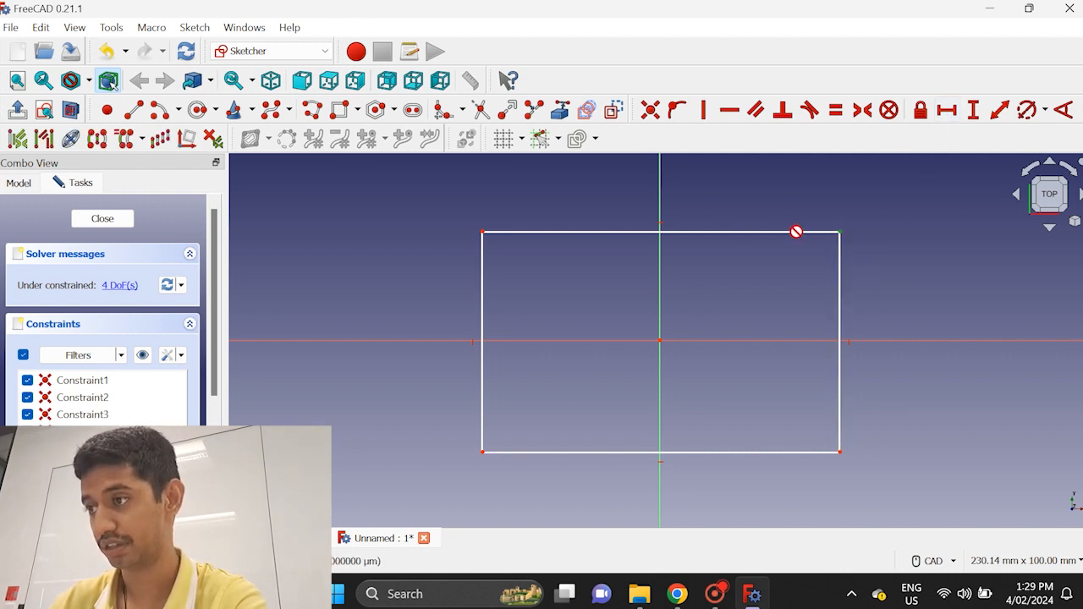
left_click(481, 231)
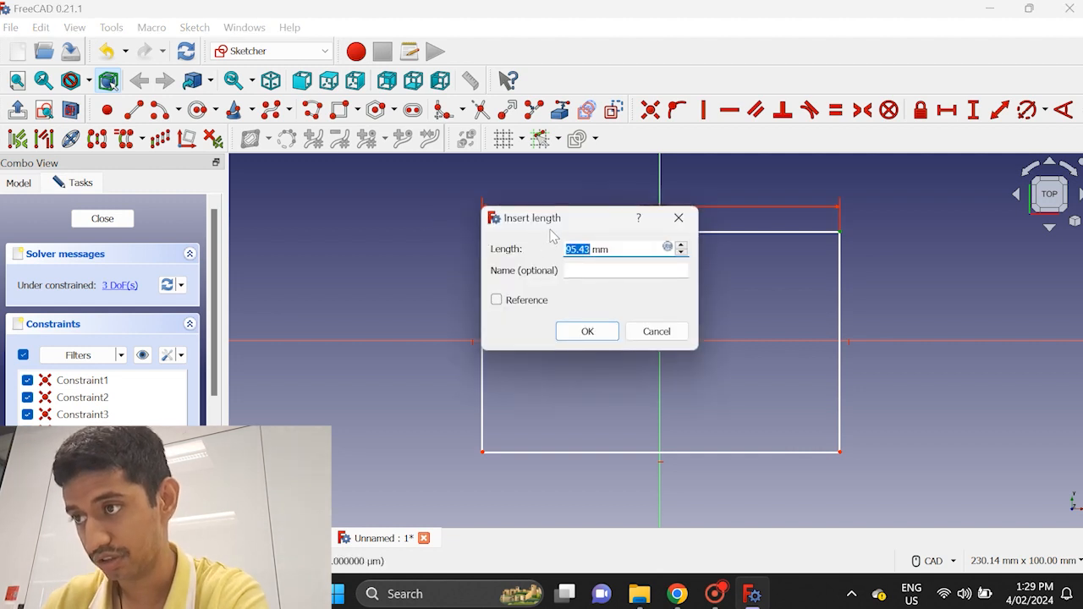
left_click_drag(557, 224, 658, 255)
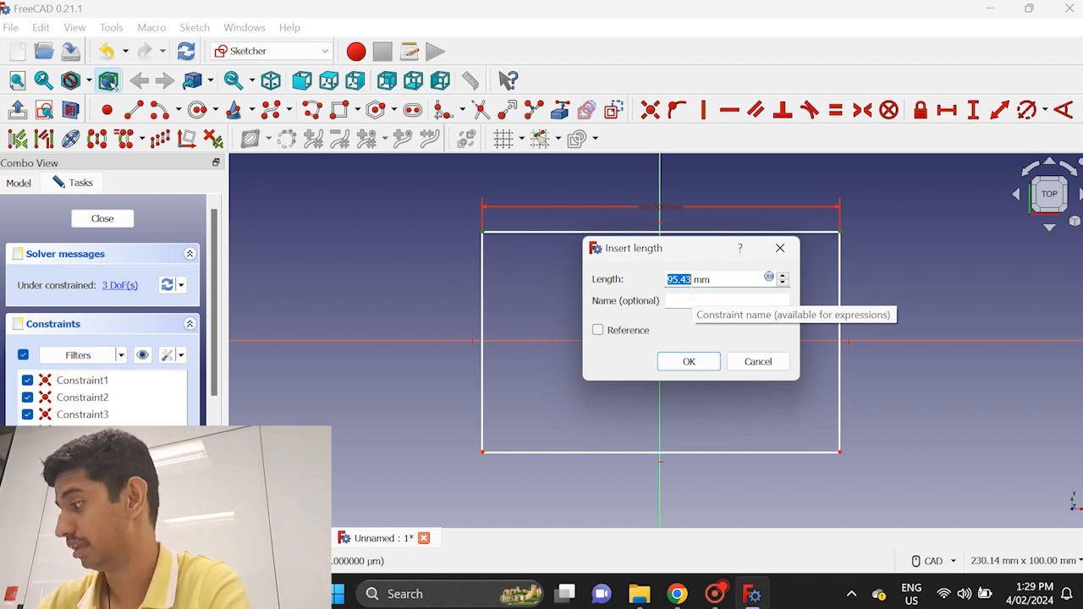
type("15 + 1")
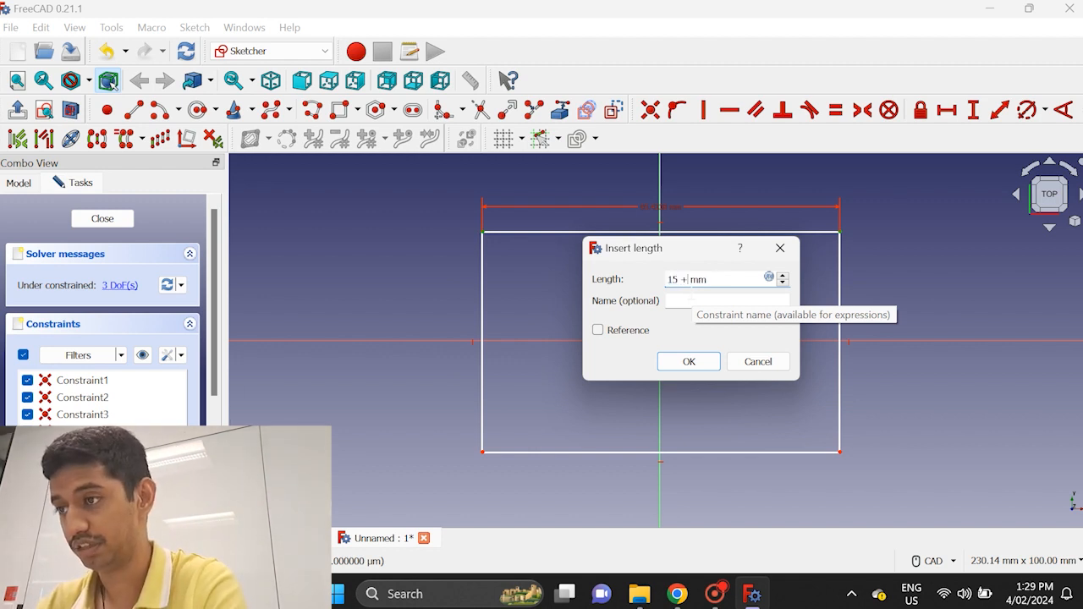
type("5 + ")
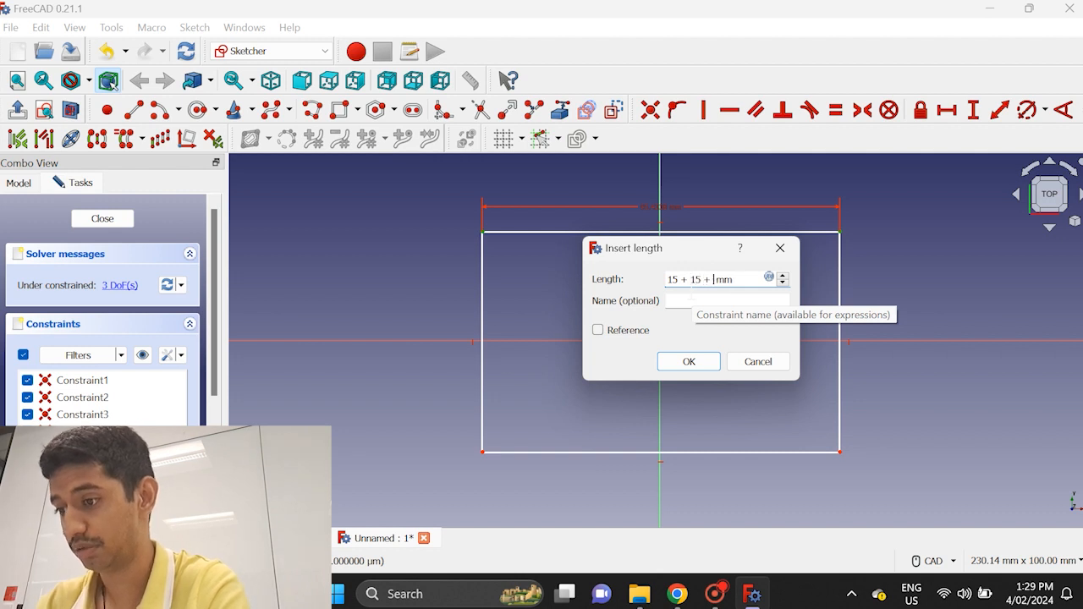
type("68")
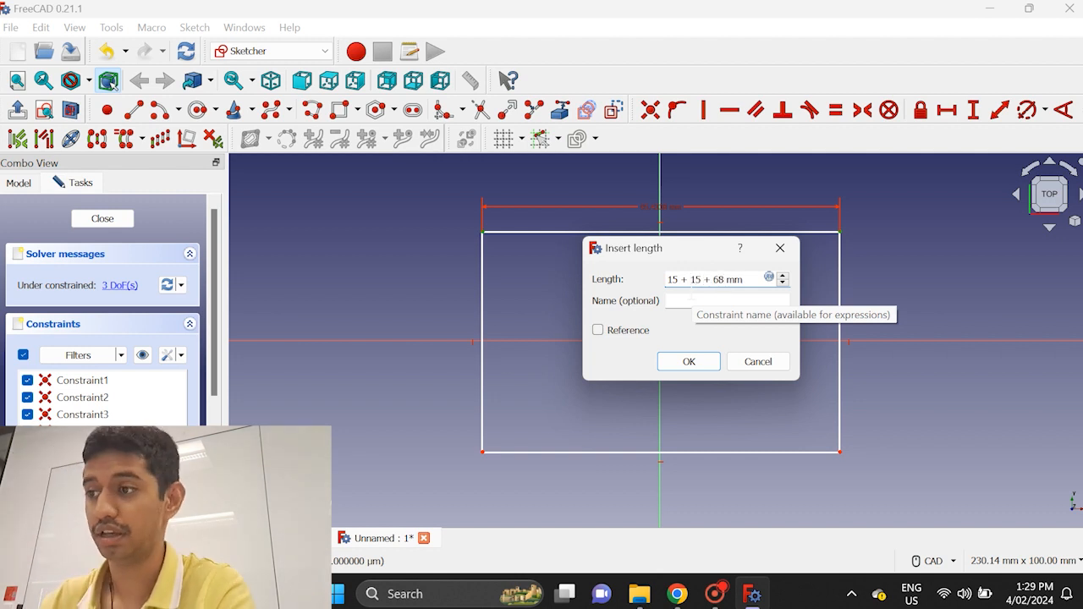
key("Return")
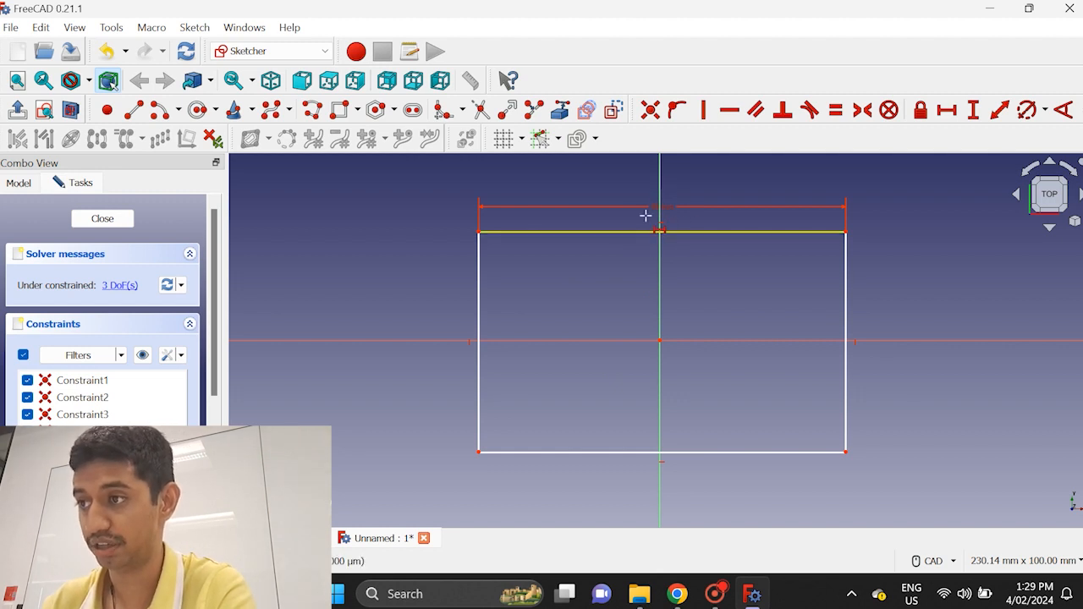
Constrain the vertical distance between the rectangle's two right-hand corners to 15 + 15 + 52 mm
scroll(657, 176, "up", 3)
scroll(662, 279, "up", 2)
scroll(662, 279, "down", 3)
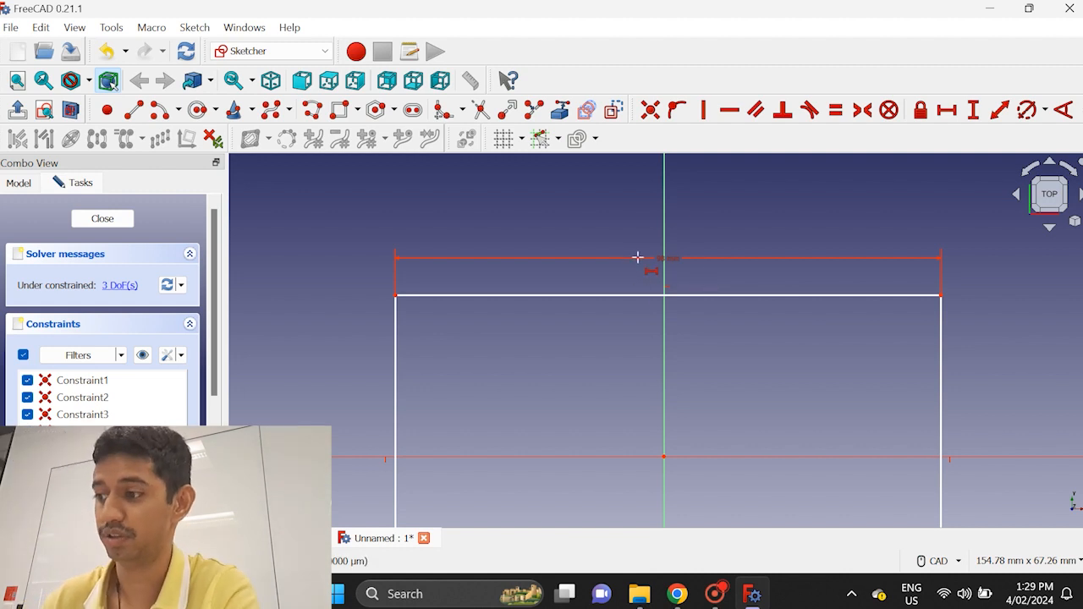
scroll(655, 329, "down", 3)
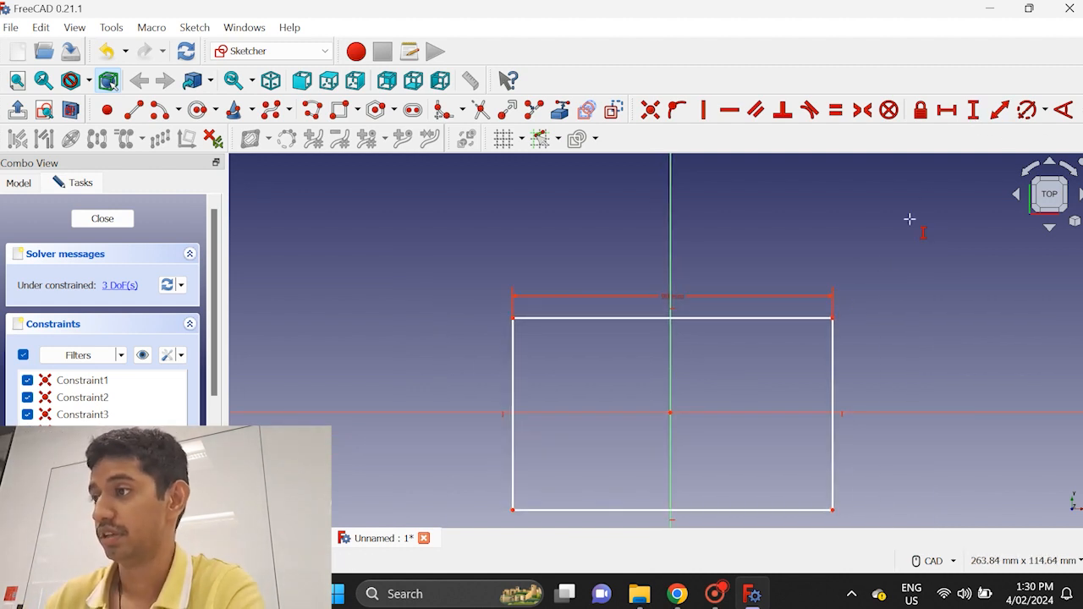
left_click(812, 317)
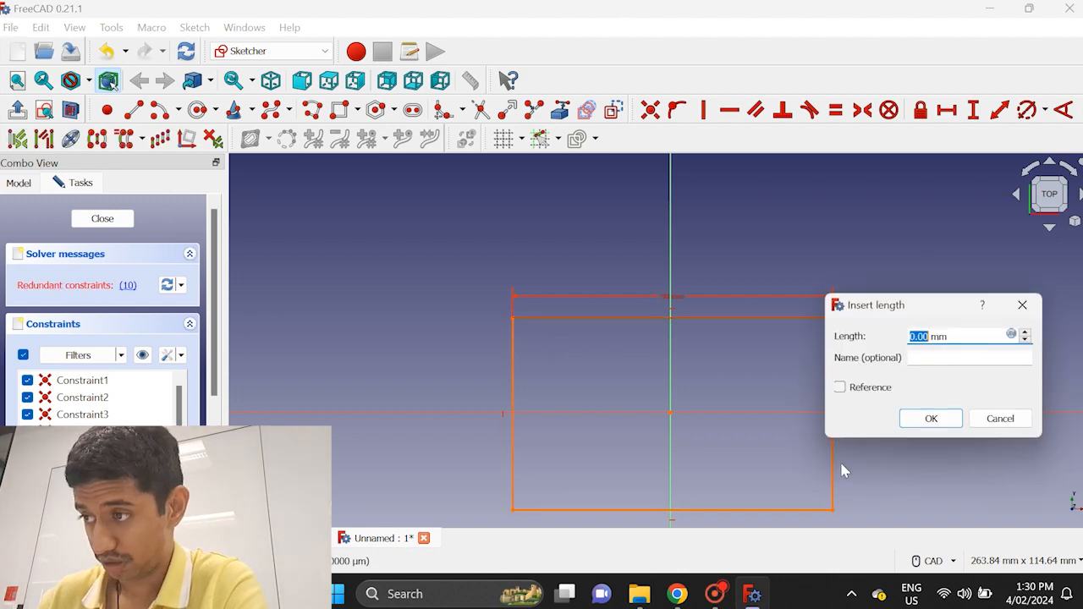
left_click(914, 425)
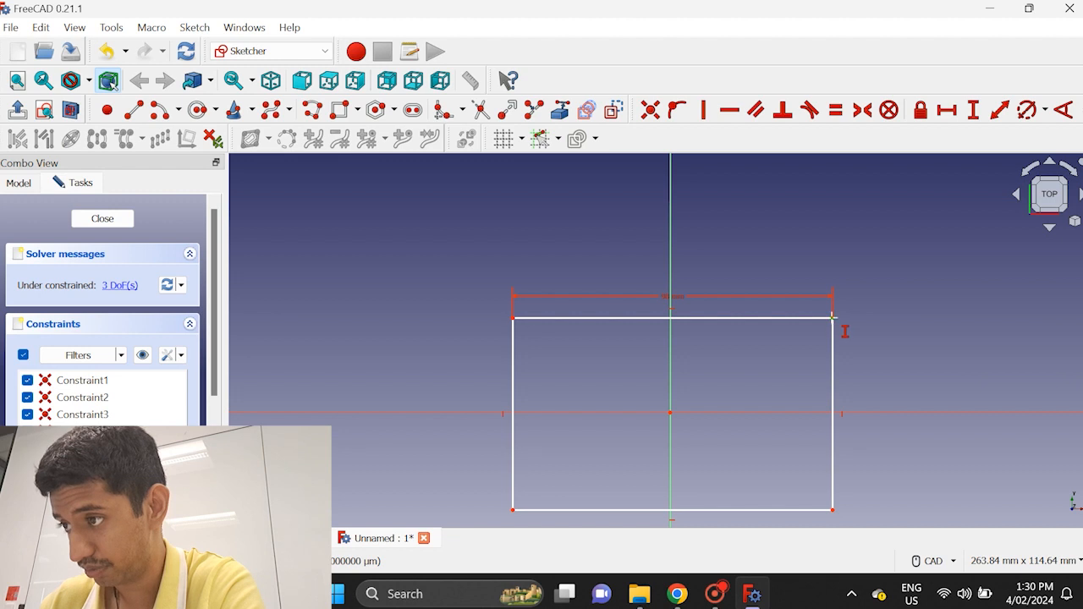
left_click(833, 317)
left_click(832, 509)
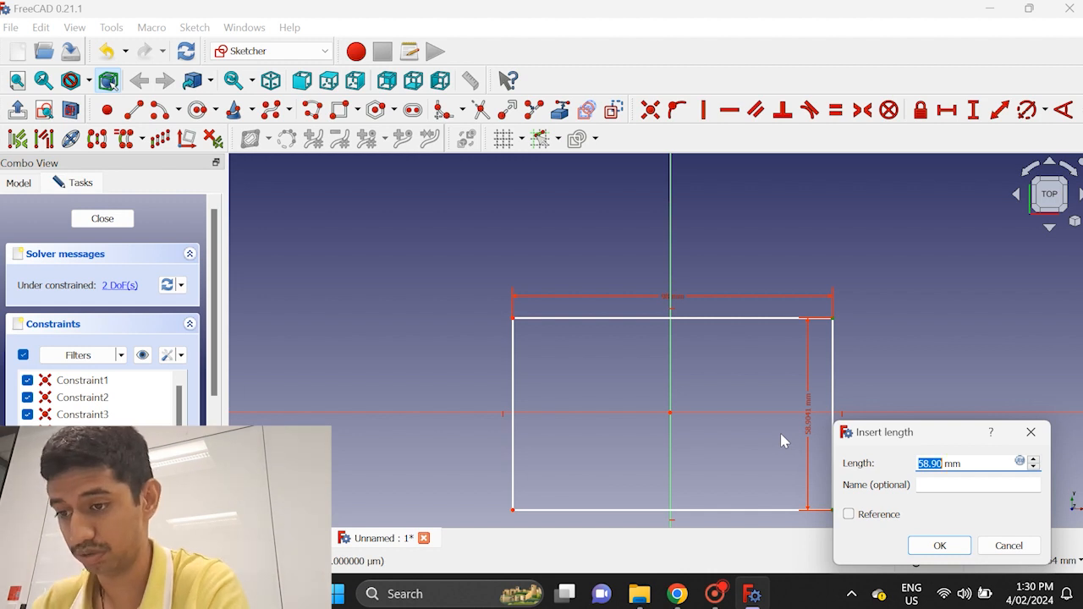
type("15 + 15 + 52")
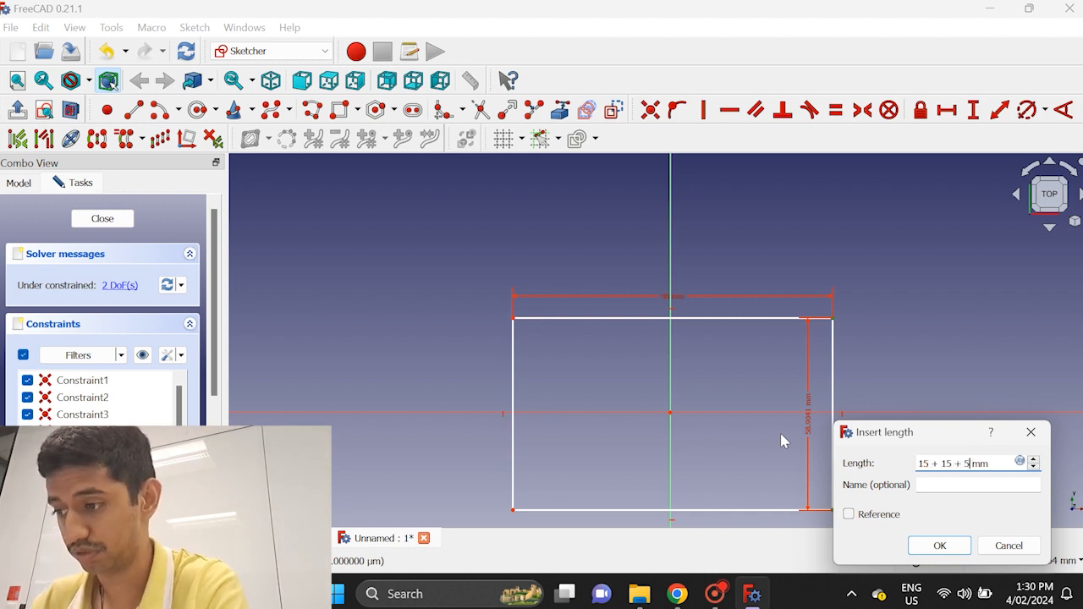
key("Return")
Constrain the vertical distance from the rectangle's upper-left corner to the origin to (82)/2 mm
scroll(912, 361, "down", 2)
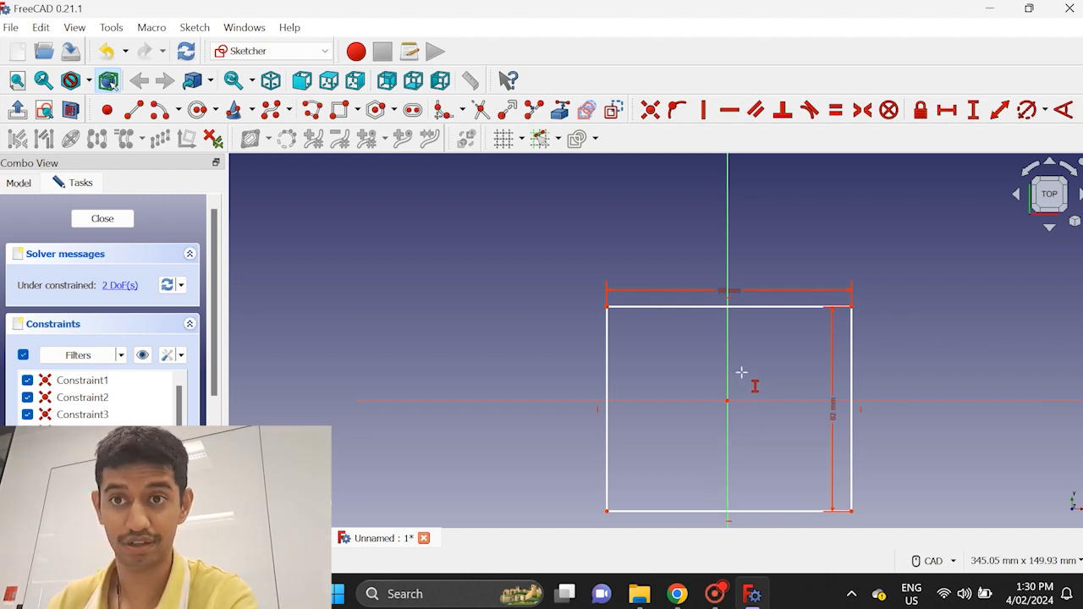
left_click(606, 306)
left_click(728, 409)
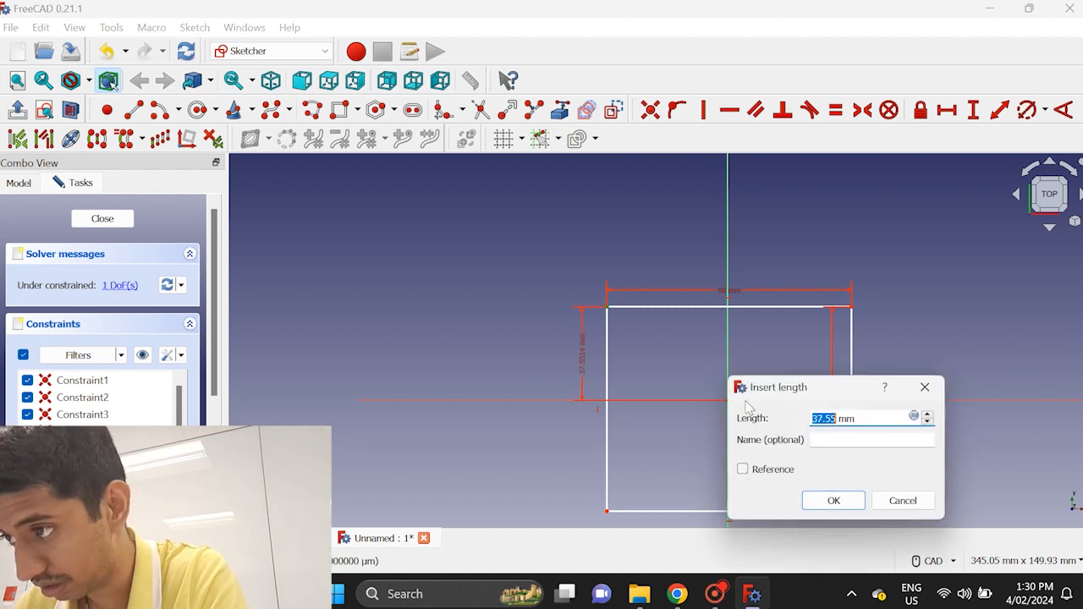
type("0")
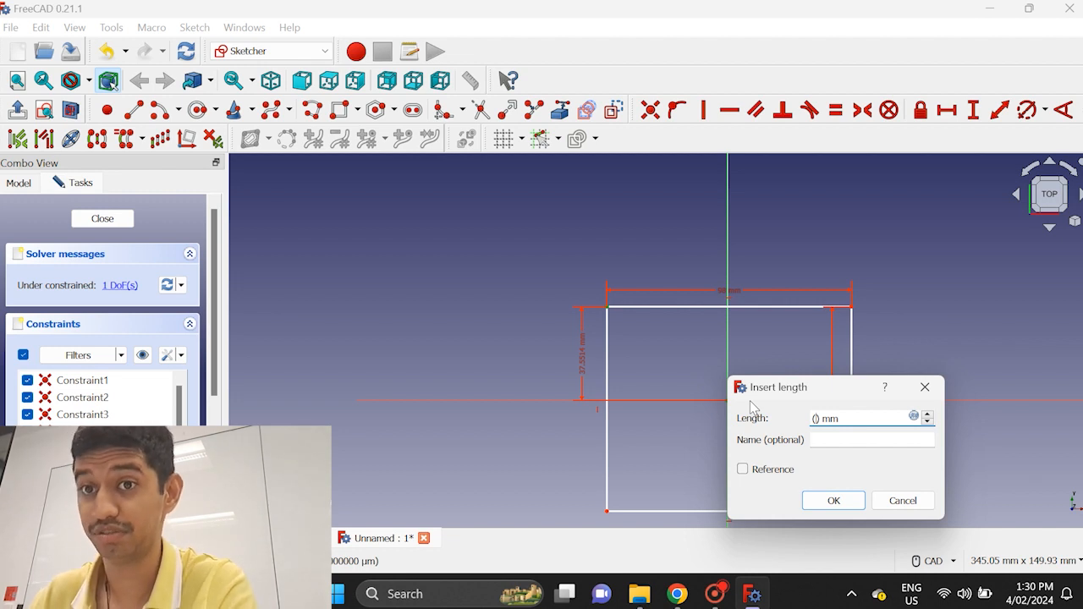
type("82)")
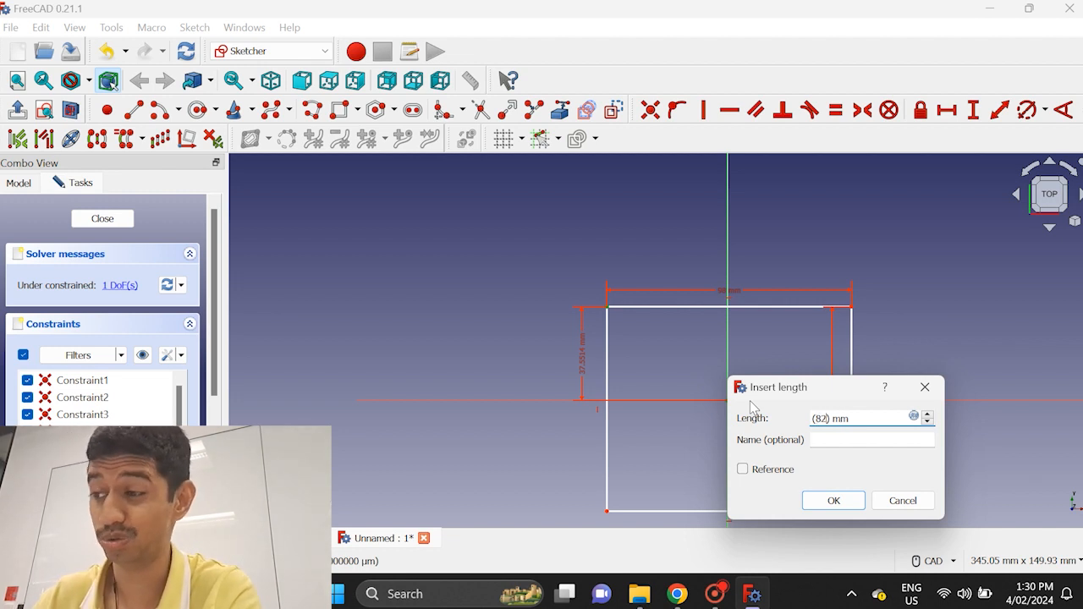
type("/2")
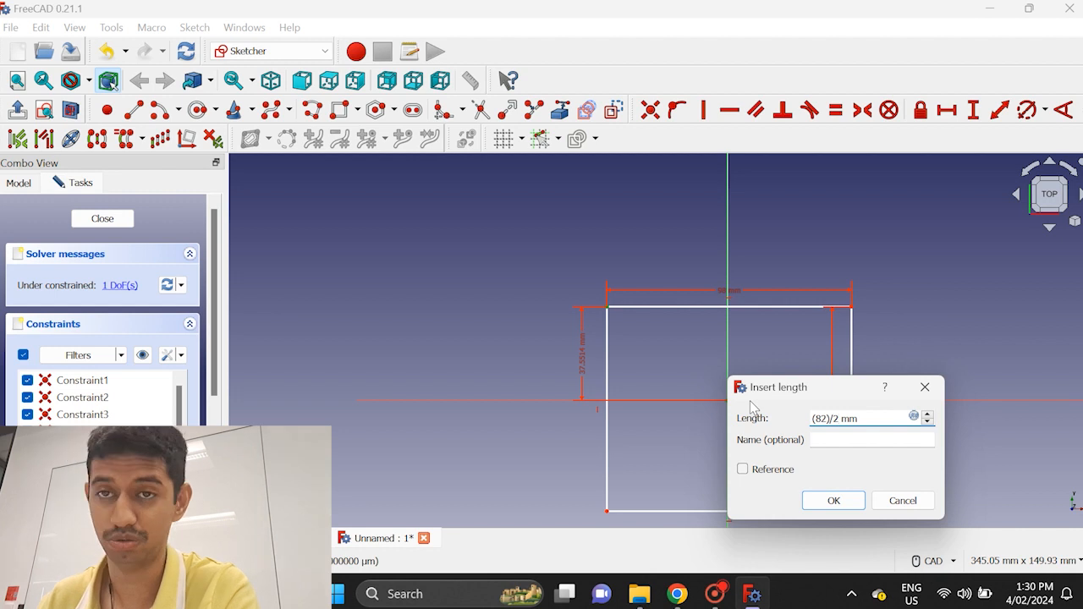
key("Return")
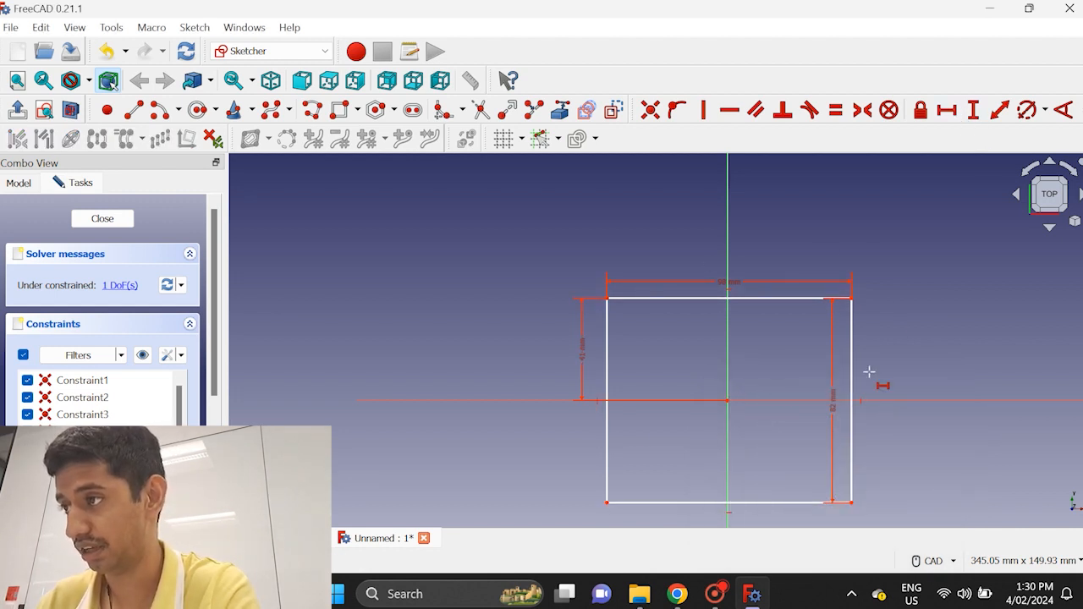
Constrain the horizontal distance from the rectangle's lower-right corner to the origin to 98/2 mm
left_click(850, 503)
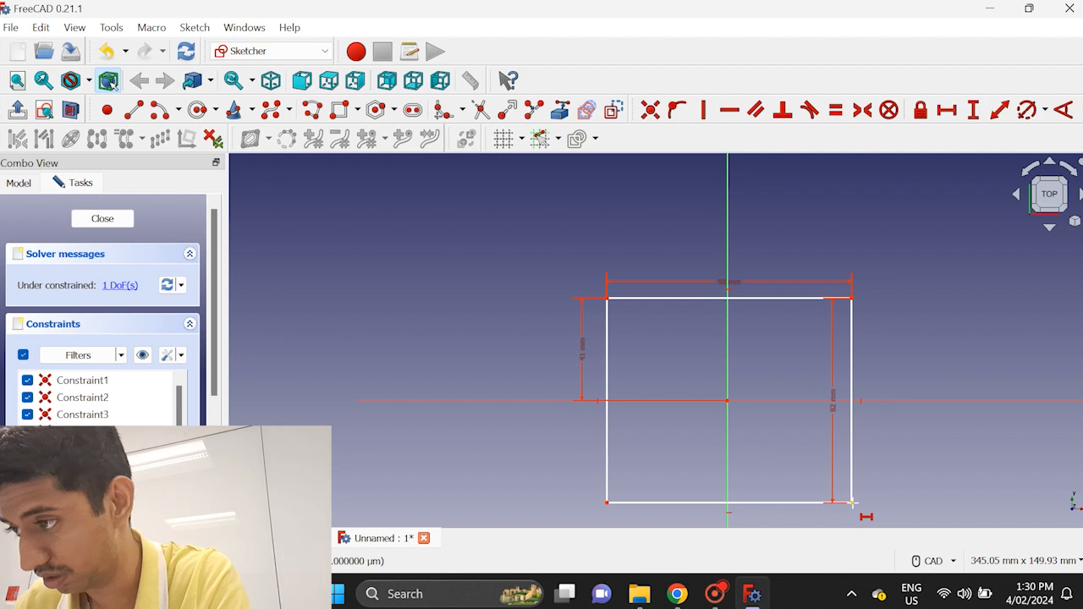
left_click(727, 399)
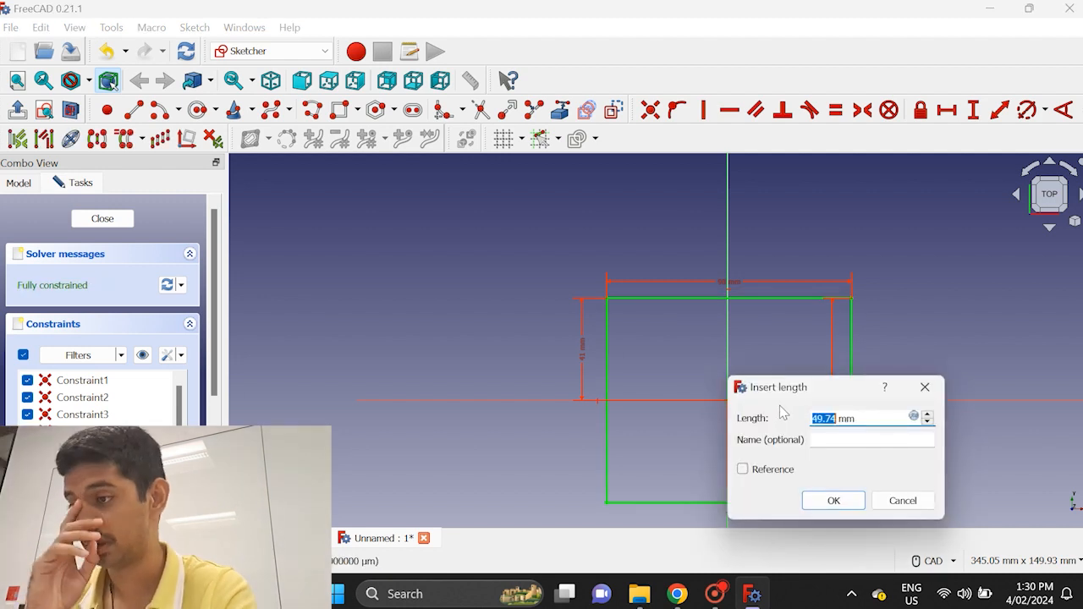
type("98/")
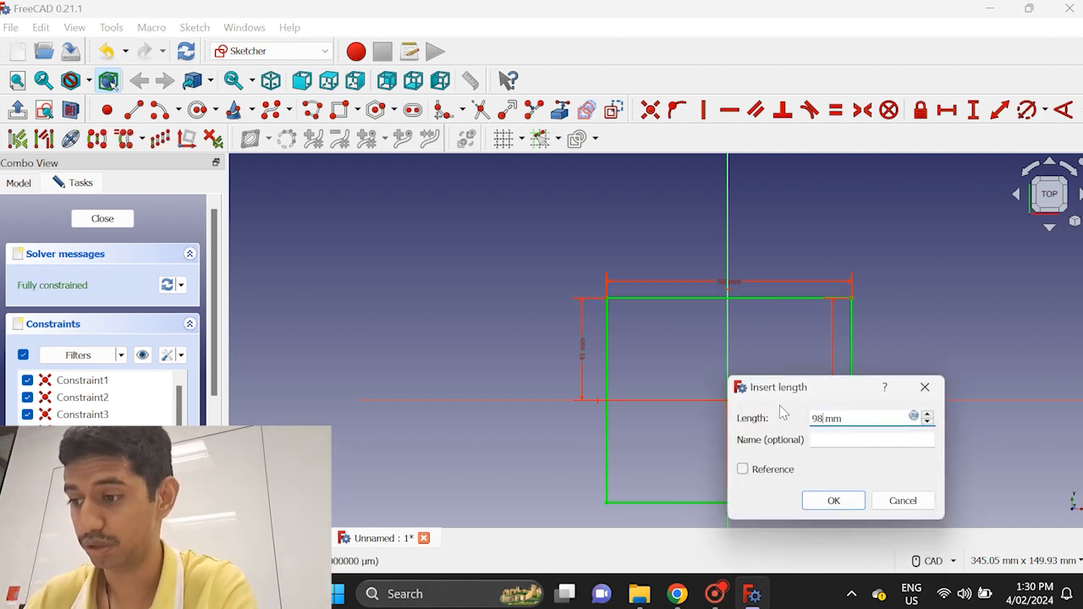
type("2")
key("Return")
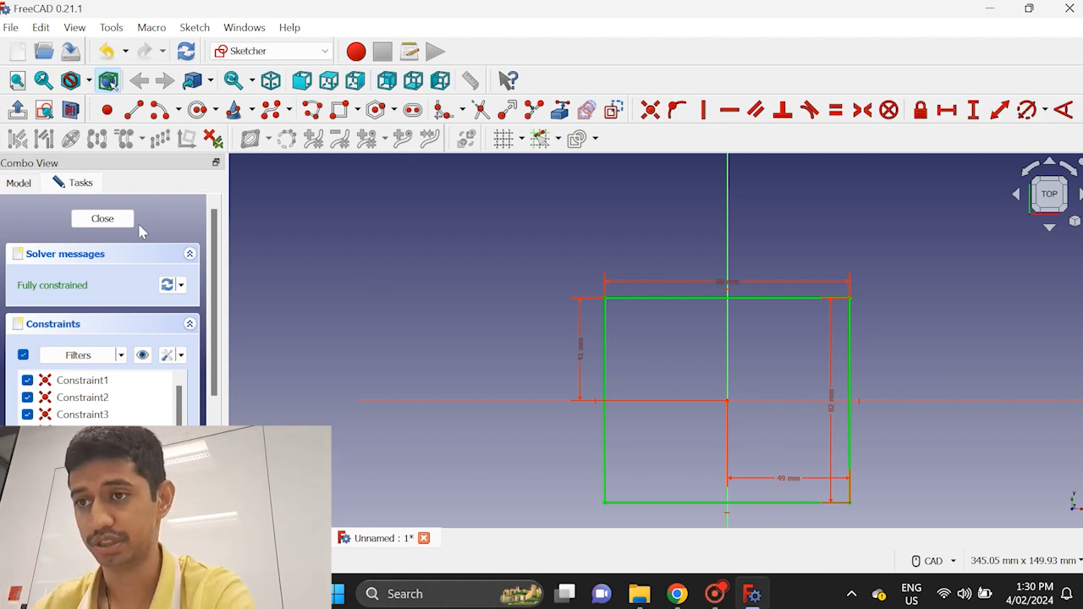
Close the rectangle sketch and inspect it from the six standard directions, finishing in the isometric view
left_click(106, 224)
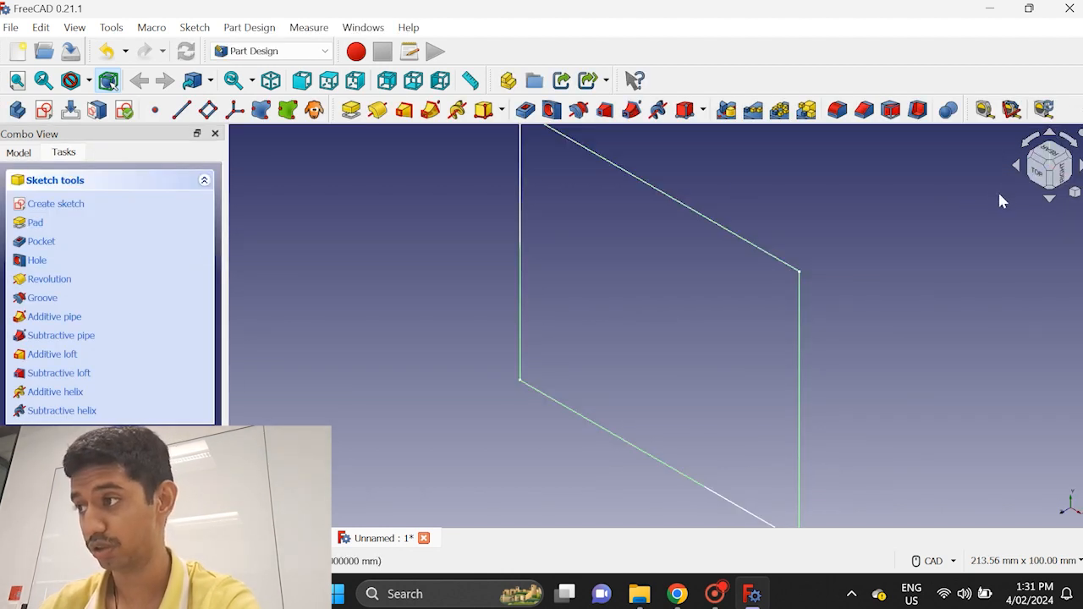
key("1")
key("2")
key("3")
key("4")
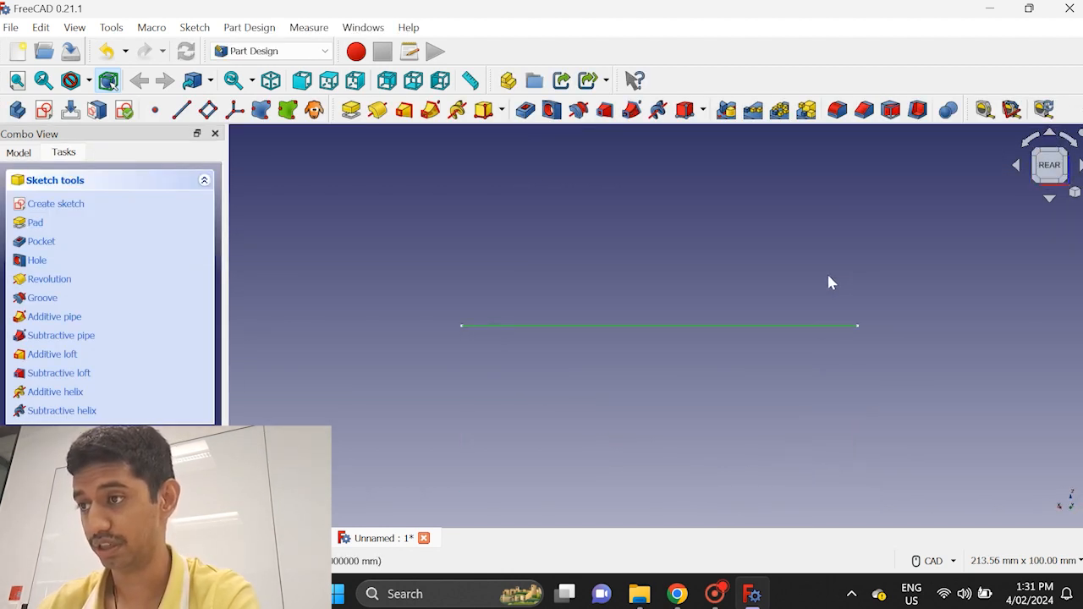
key("5")
key("6")
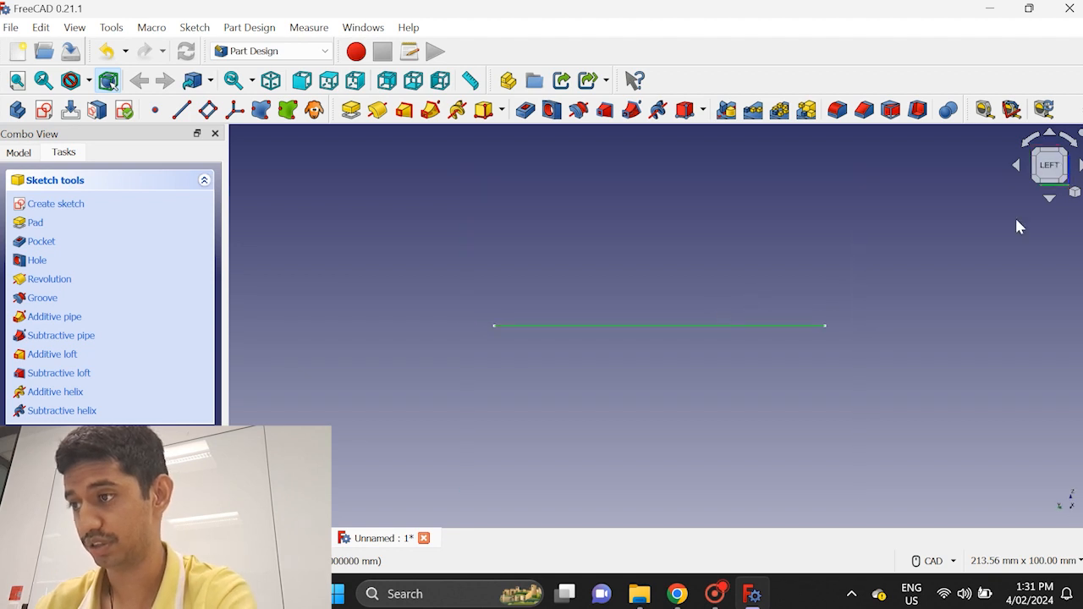
key("0")
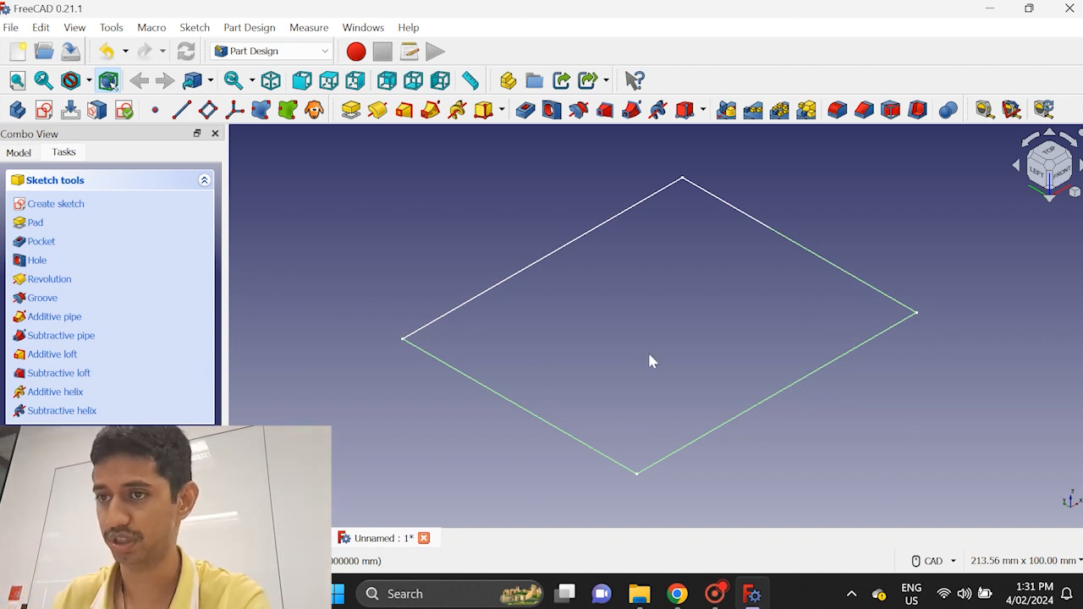
Pad the rectangle sketch to a length of 4 mm along the sketch normal
left_click(41, 224)
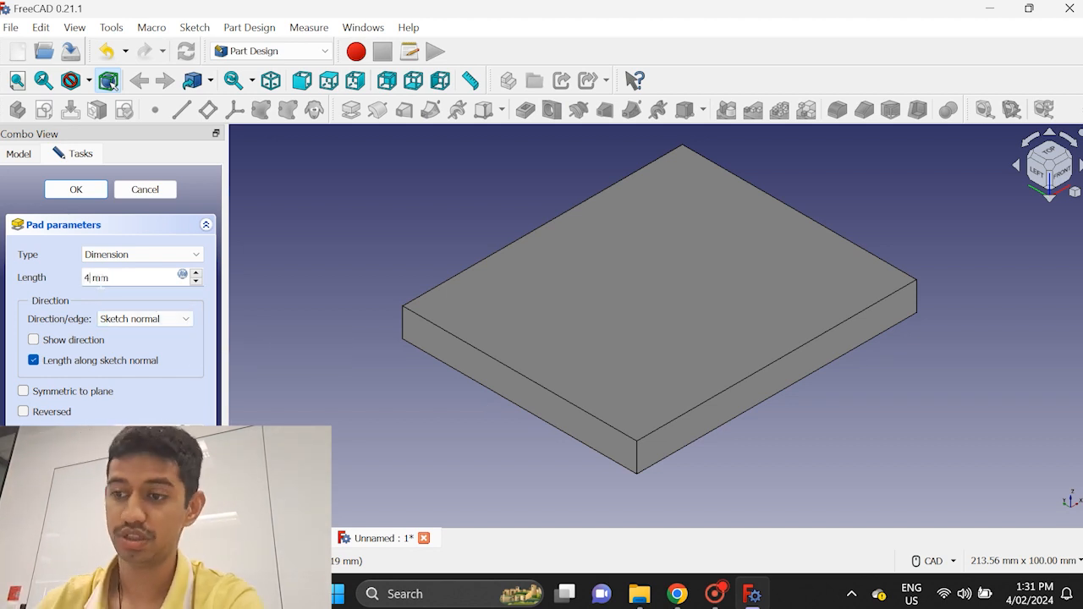
key("Return")
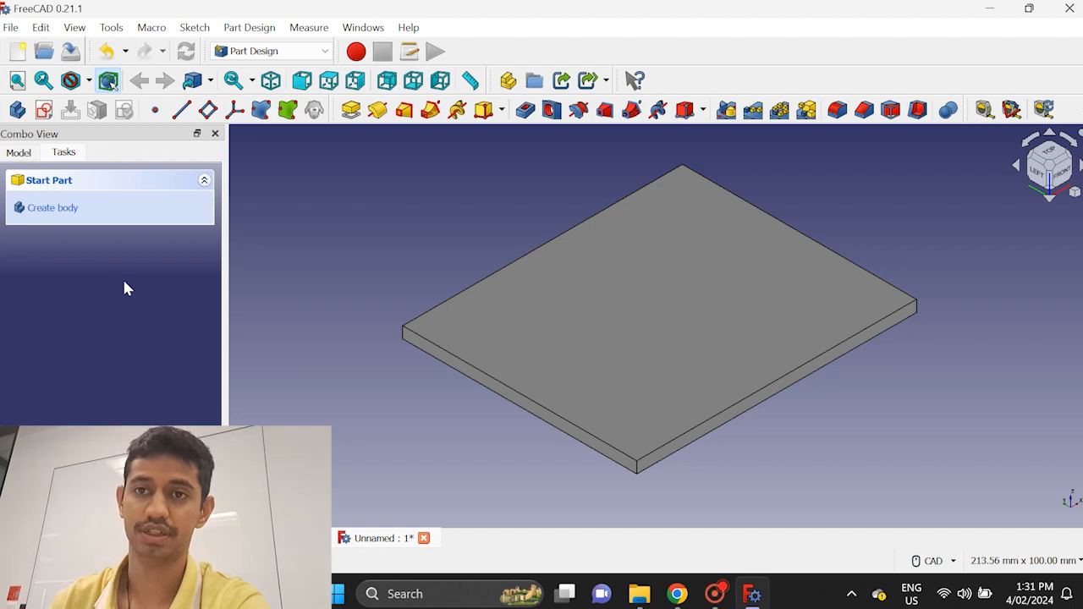